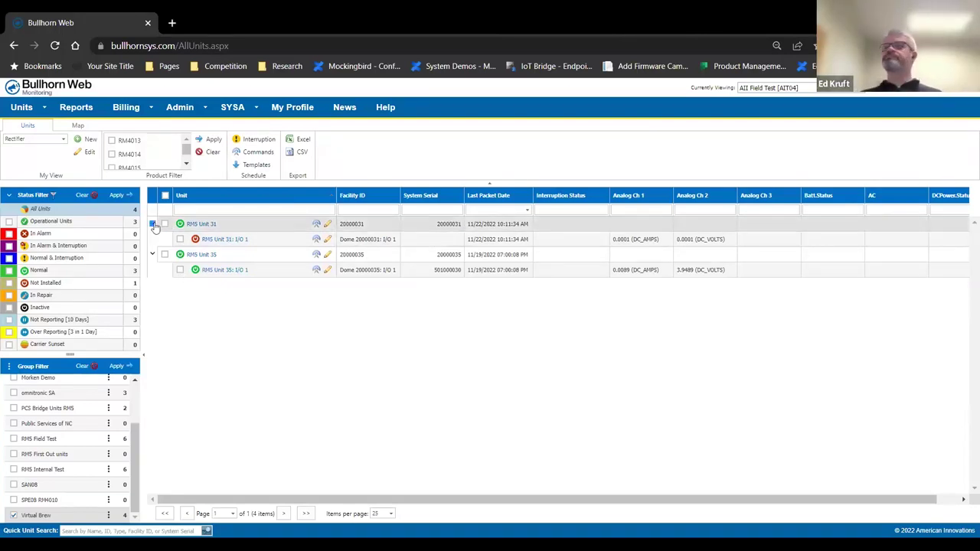
Collapse and re-expand the I/O modules listed under RM5 Unit 31 and RM5 Unit 35.
{"action": "left_click", "coordinate": [153, 223]}
{"action": "left_click", "coordinate": [153, 240]}
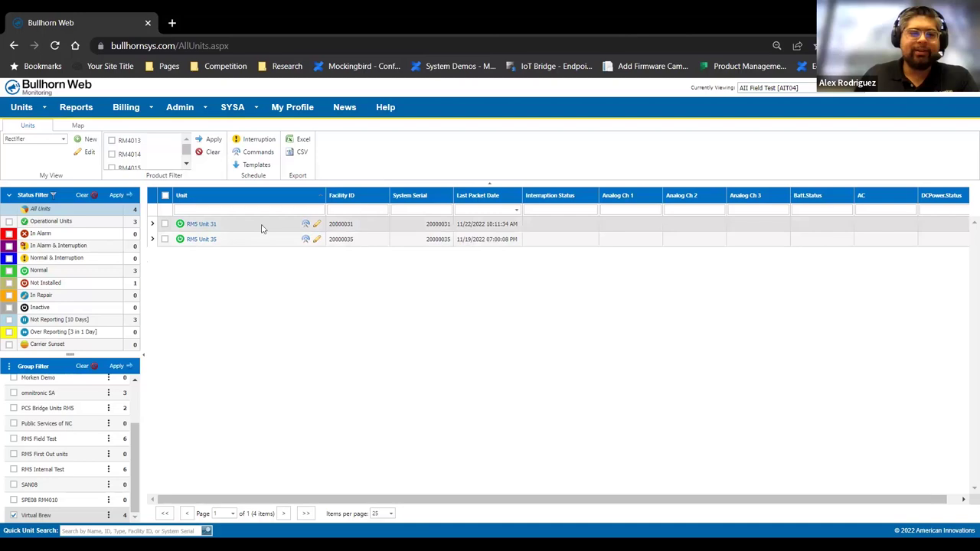
{"action": "left_click", "coordinate": [153, 226]}
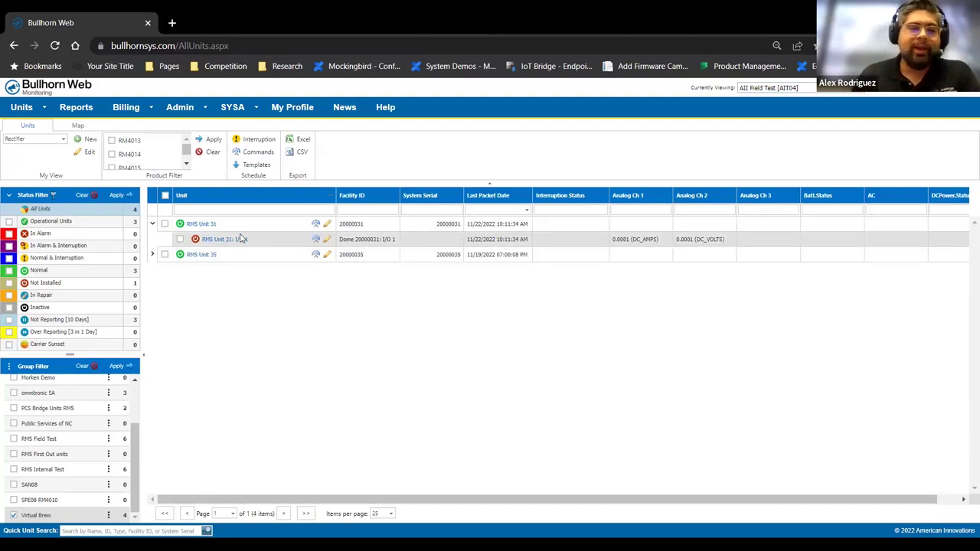
{"action": "left_click", "coordinate": [152, 255]}
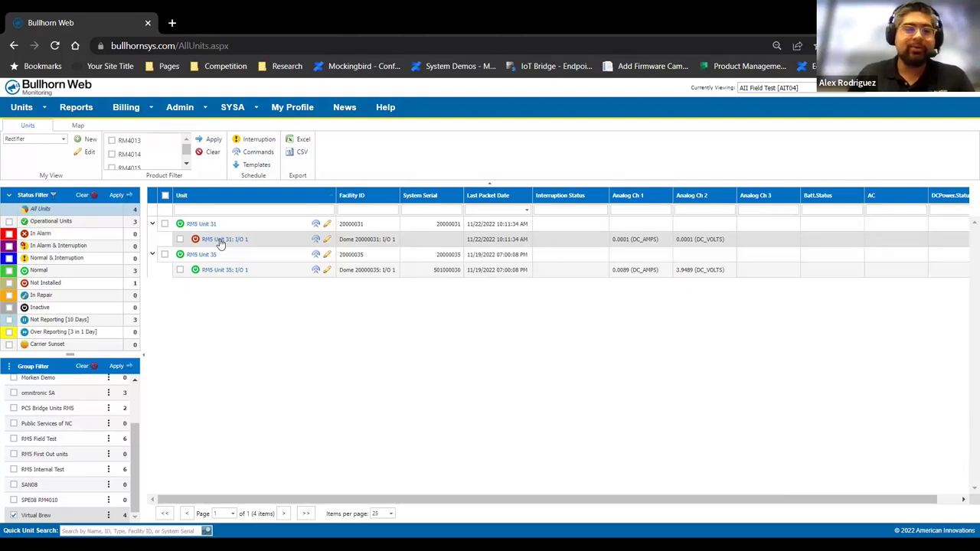
Open the details of RM5 Unit 35 and look through its current channel and dome data.
{"action": "left_click", "coordinate": [199, 255]}
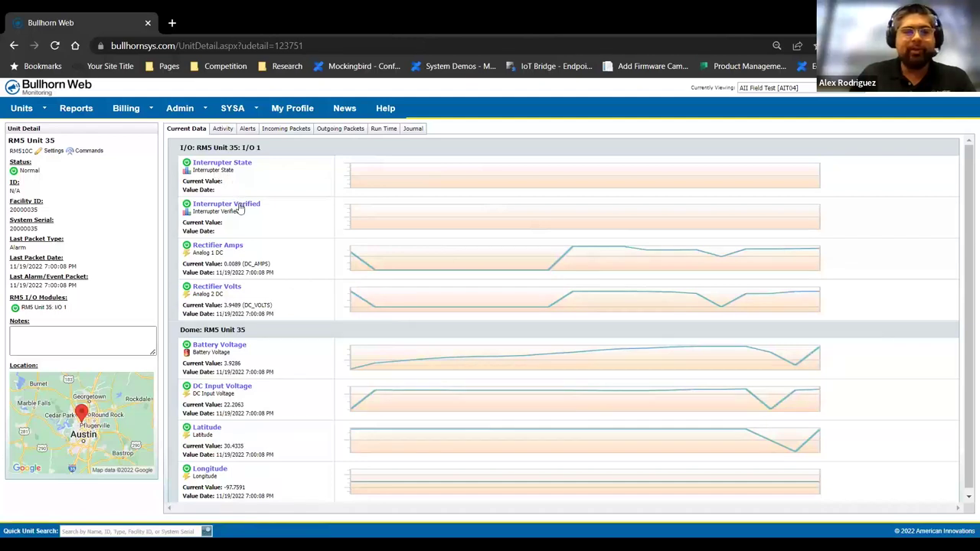
{"action": "scroll", "coordinate": [239, 238], "scroll_direction": "down", "scroll_amount": 1}
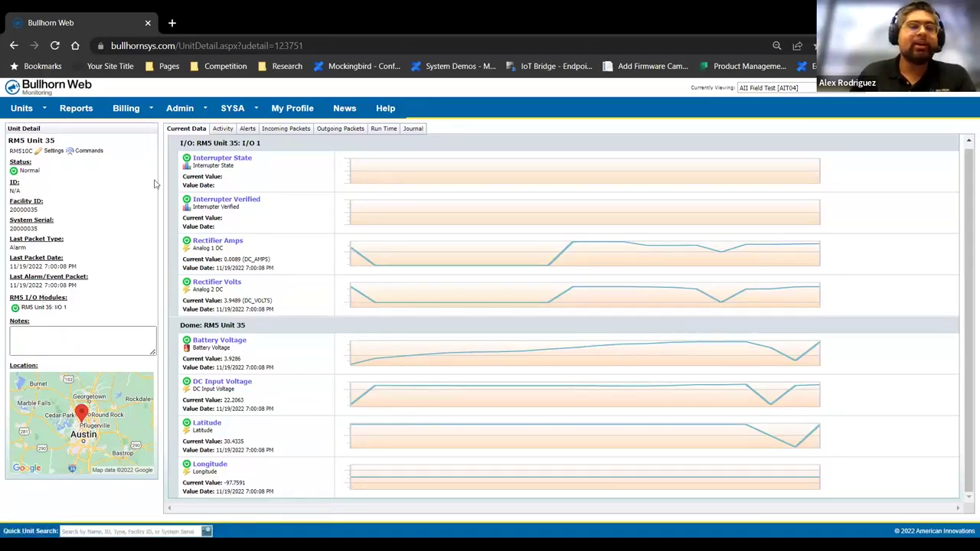
Open the reporting settings of RM5 Unit 35 and review the reporting mode and reporting interval options.
{"action": "left_click", "coordinate": [40, 156]}
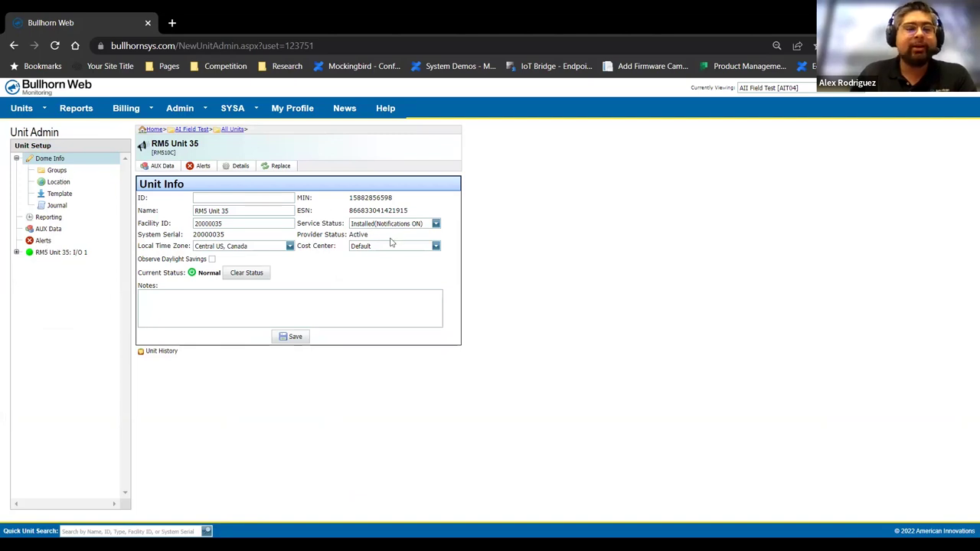
{"action": "left_click", "coordinate": [48, 218]}
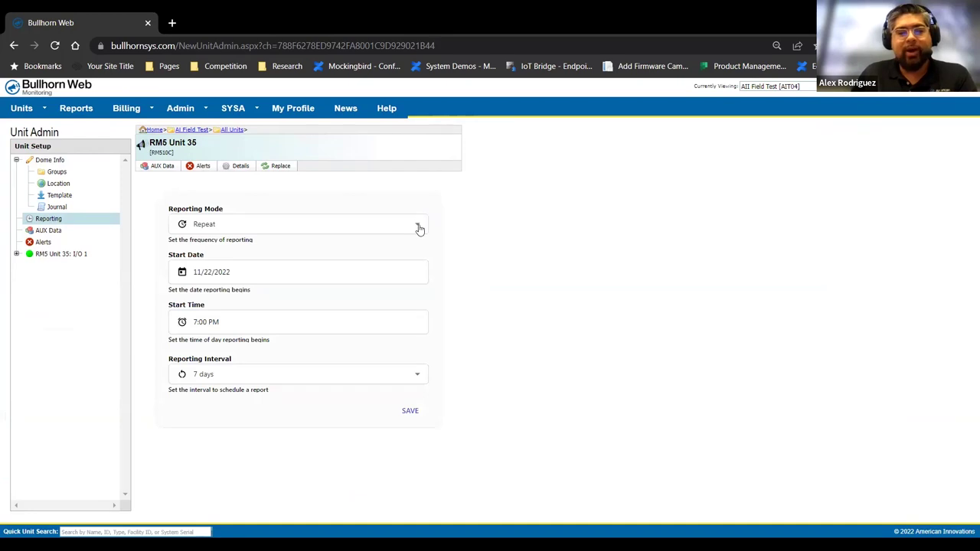
{"action": "left_click", "coordinate": [419, 228]}
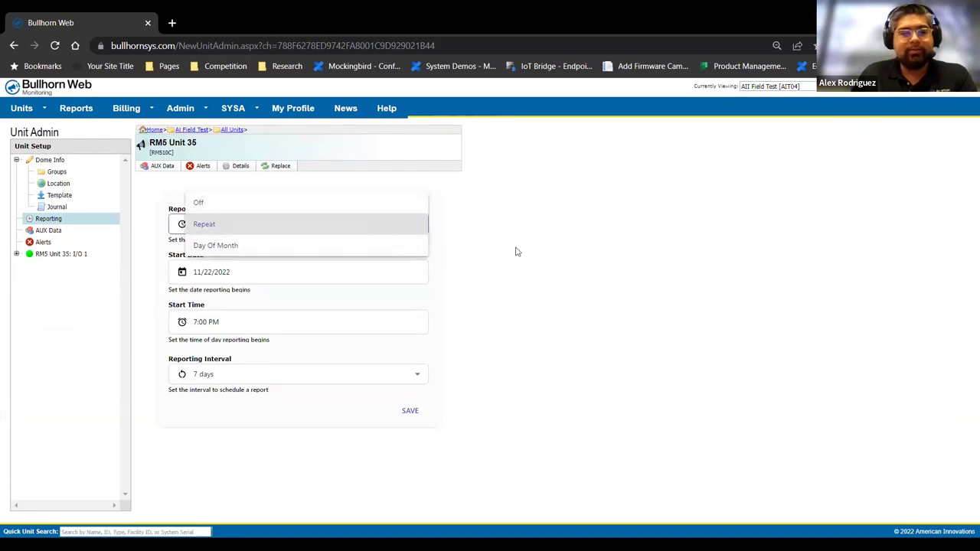
{"action": "left_click", "coordinate": [440, 269]}
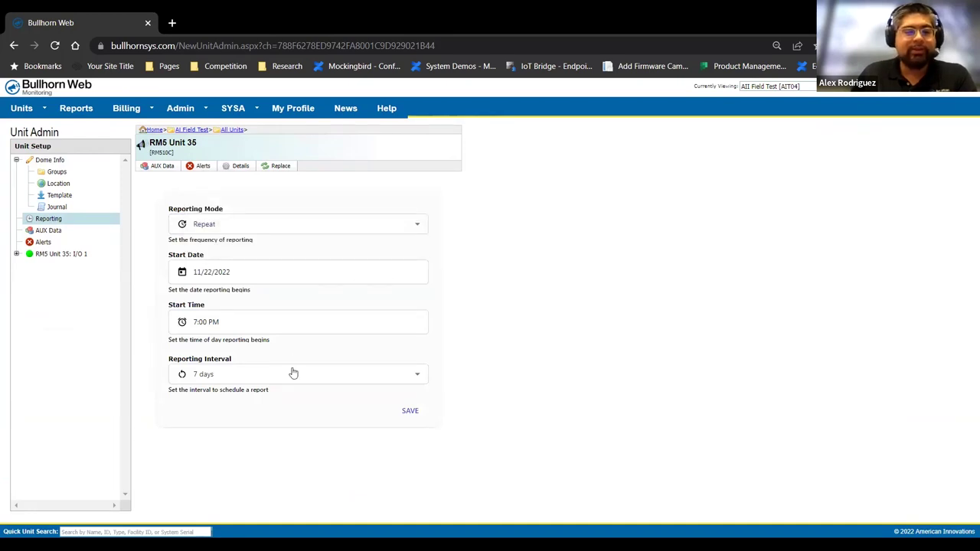
{"action": "left_click", "coordinate": [417, 375]}
{"action": "left_click_drag", "start_coordinate": [416, 389], "coordinate": [478, 306]}
{"action": "left_click", "coordinate": [479, 306]}
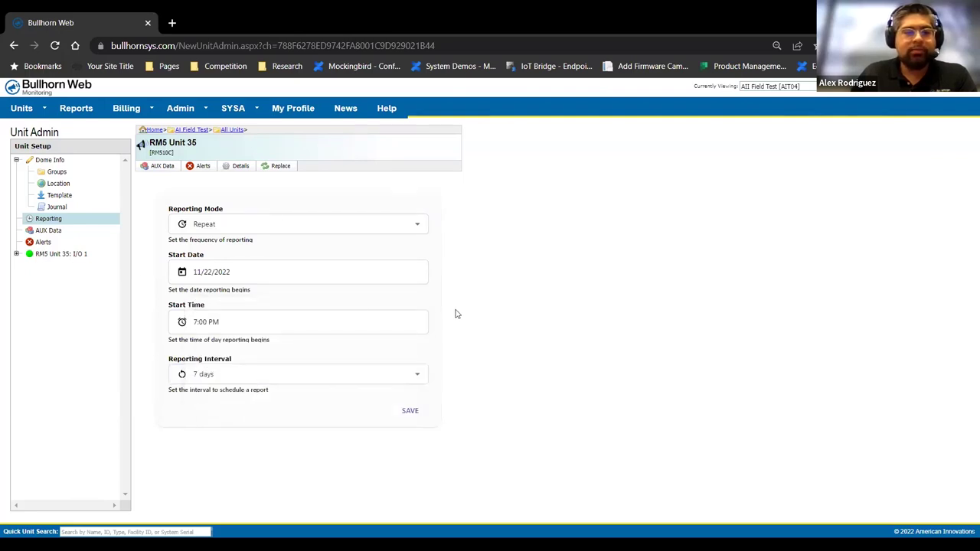
Bring up the channel settings of module RM5 Unit 35: I/O 1, covering its analog and digital channels.
{"action": "left_click", "coordinate": [59, 255]}
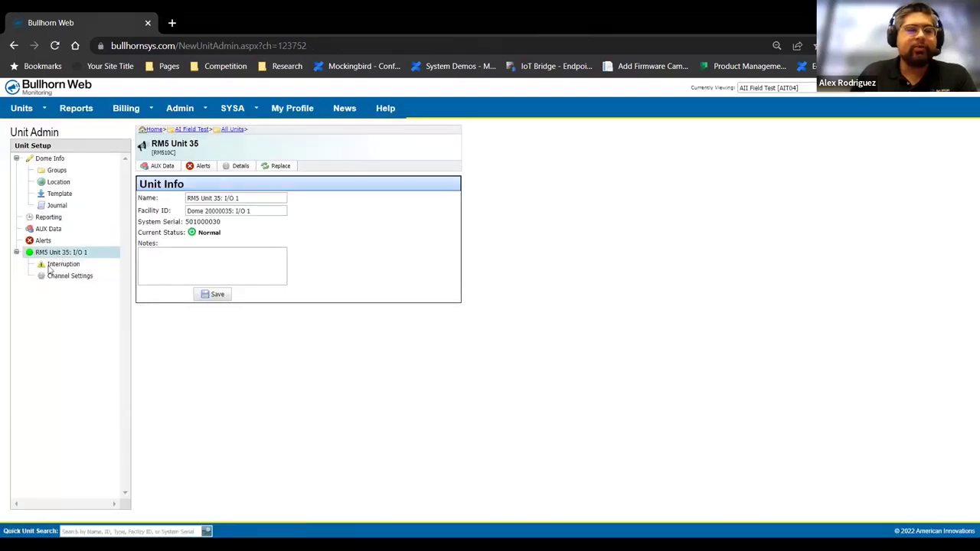
{"action": "left_click", "coordinate": [57, 278]}
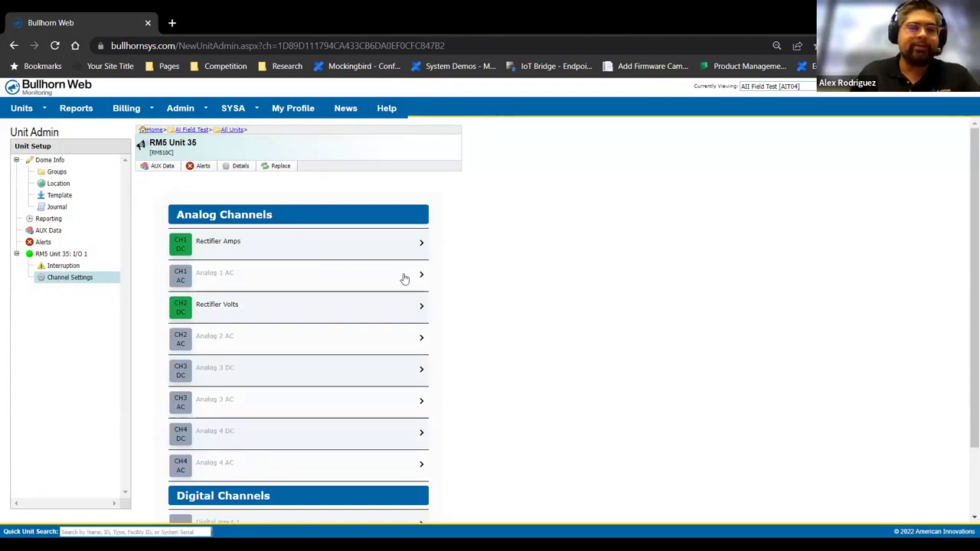
{"action": "scroll", "coordinate": [405, 279], "scroll_direction": "down", "scroll_amount": 1}
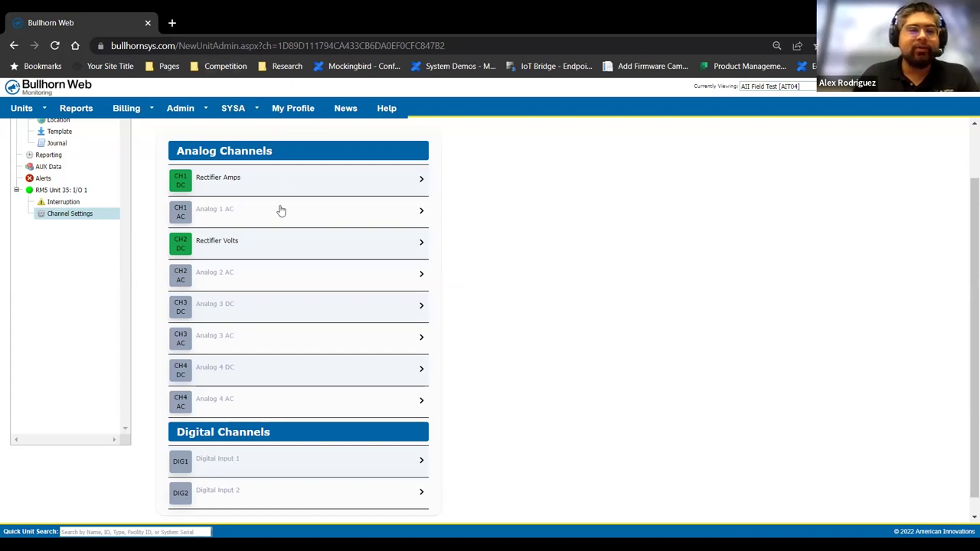
Review the display, scaling and alarm settings of the Rectifier Amps channel and close them without saving.
{"action": "left_click", "coordinate": [344, 185]}
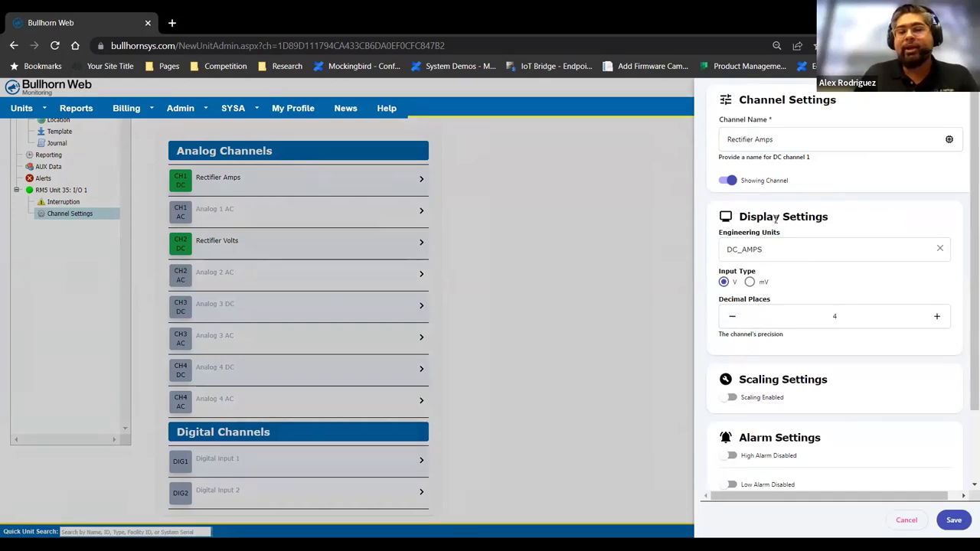
{"action": "scroll", "coordinate": [766, 215], "scroll_direction": "down", "scroll_amount": 1}
{"action": "scroll", "coordinate": [753, 310], "scroll_direction": "down", "scroll_amount": 1}
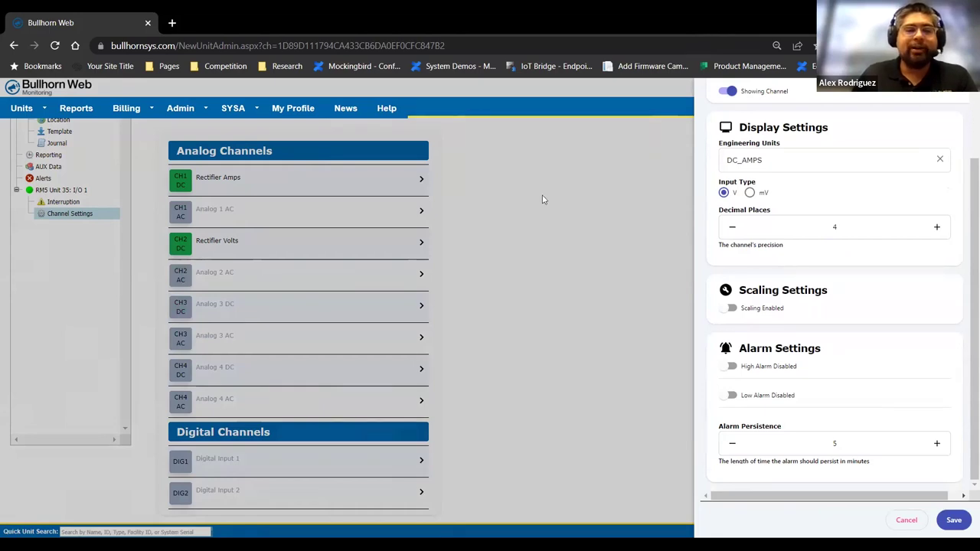
{"action": "left_click", "coordinate": [492, 228]}
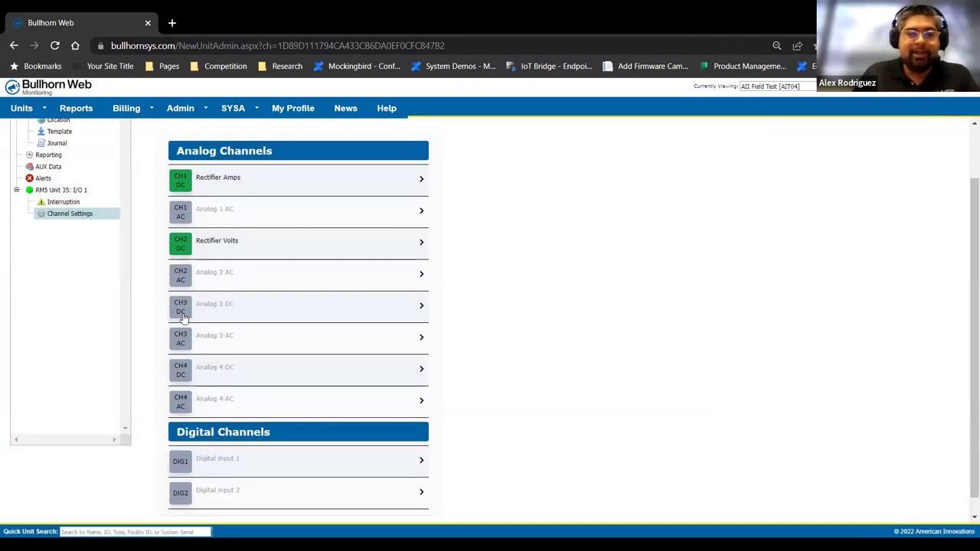
Show the Analog 3 DC channel and try showing Analog 3 AC from its settings, closing them without saving.
{"action": "left_click", "coordinate": [181, 310]}
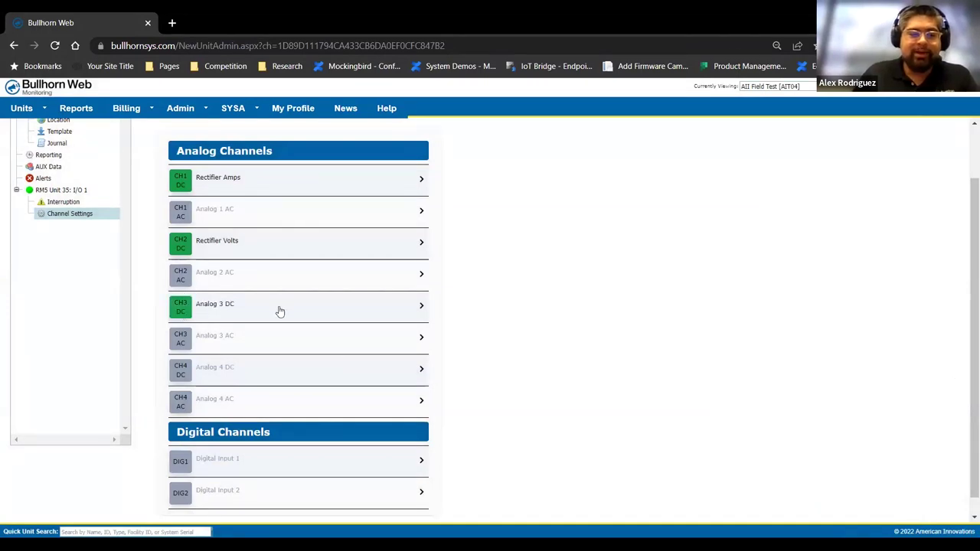
{"action": "left_click", "coordinate": [221, 341]}
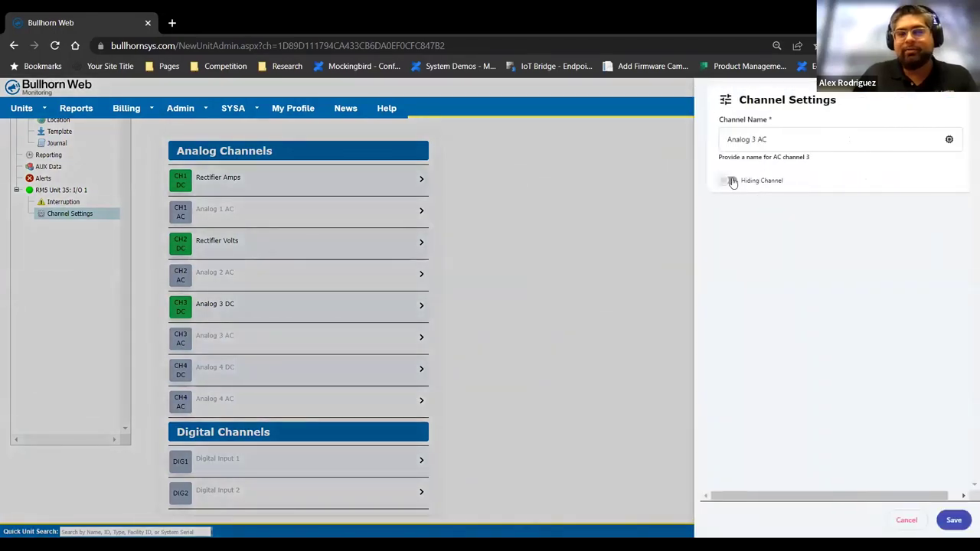
{"action": "left_click", "coordinate": [733, 182]}
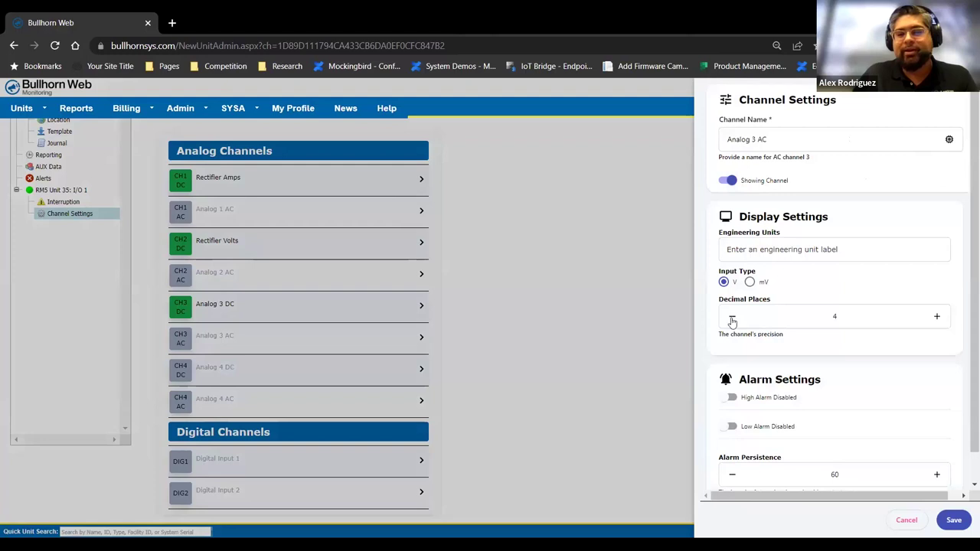
{"action": "scroll", "coordinate": [797, 245], "scroll_direction": "down", "scroll_amount": 1}
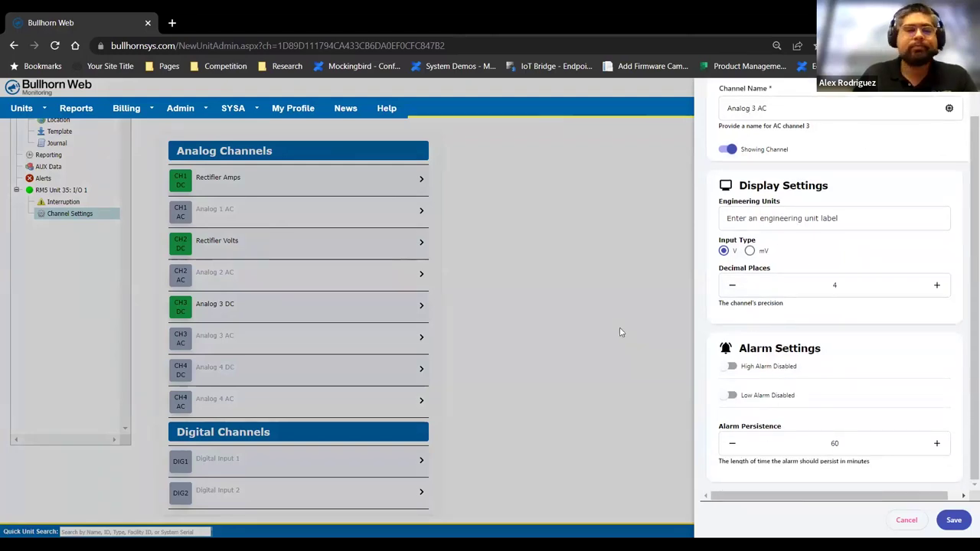
{"action": "left_click", "coordinate": [257, 184]}
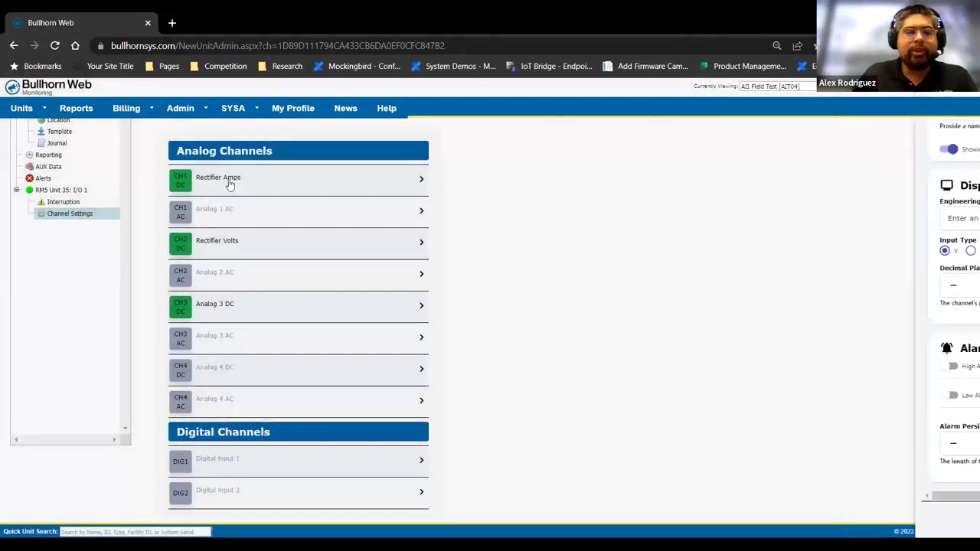
Try changing the Rectifier Amps channel's input type to mV with scaling enabled.
{"action": "left_click", "coordinate": [230, 182]}
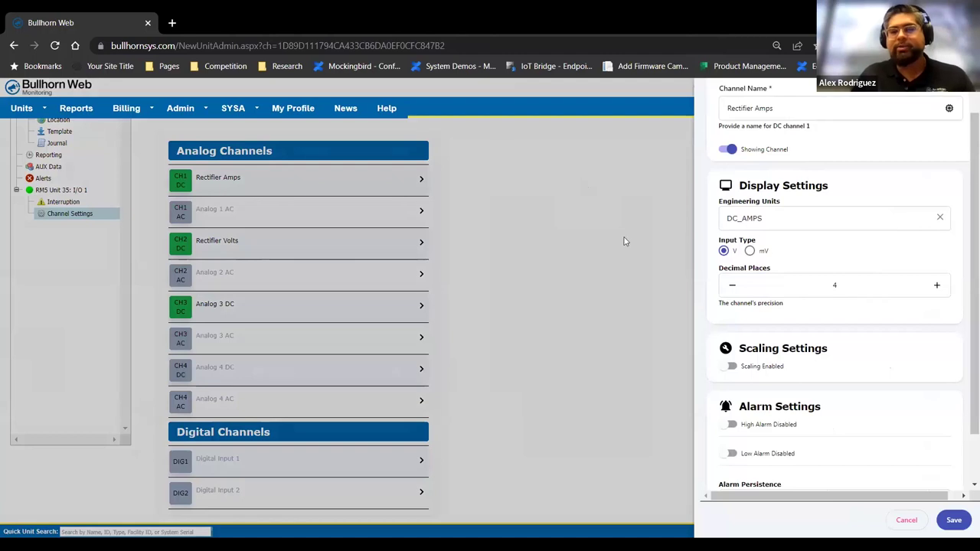
{"action": "left_click", "coordinate": [760, 253]}
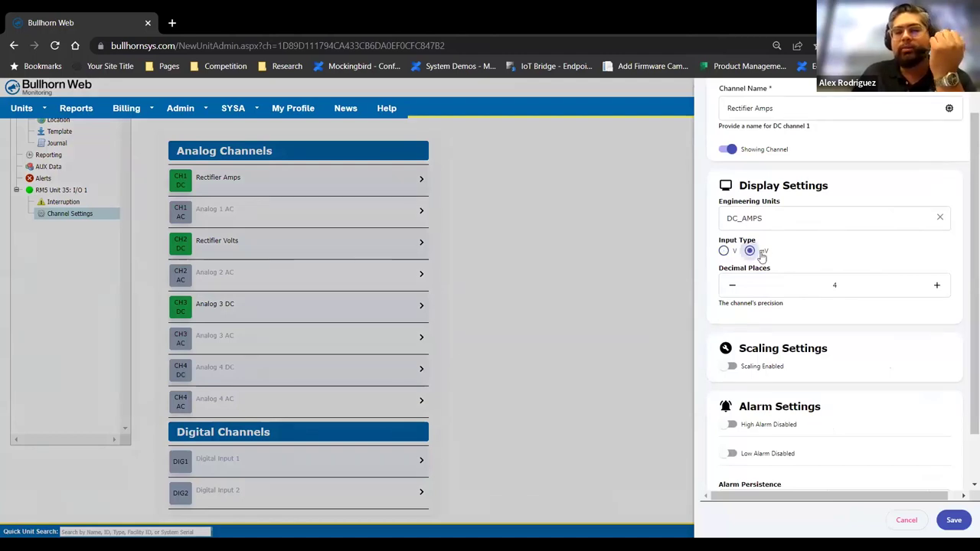
{"action": "left_click", "coordinate": [727, 366]}
{"action": "scroll", "coordinate": [812, 356], "scroll_direction": "down", "scroll_amount": 1}
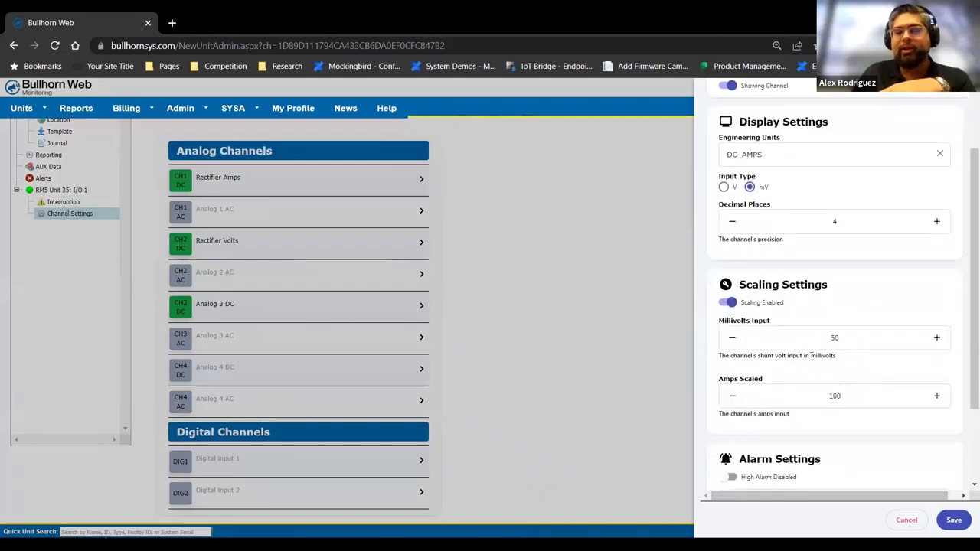
Review the shunt scaling and alarm settings of the Rectifier Amps channel and cancel the unsaved changes.
{"action": "scroll", "coordinate": [812, 356], "scroll_direction": "down", "scroll_amount": 1}
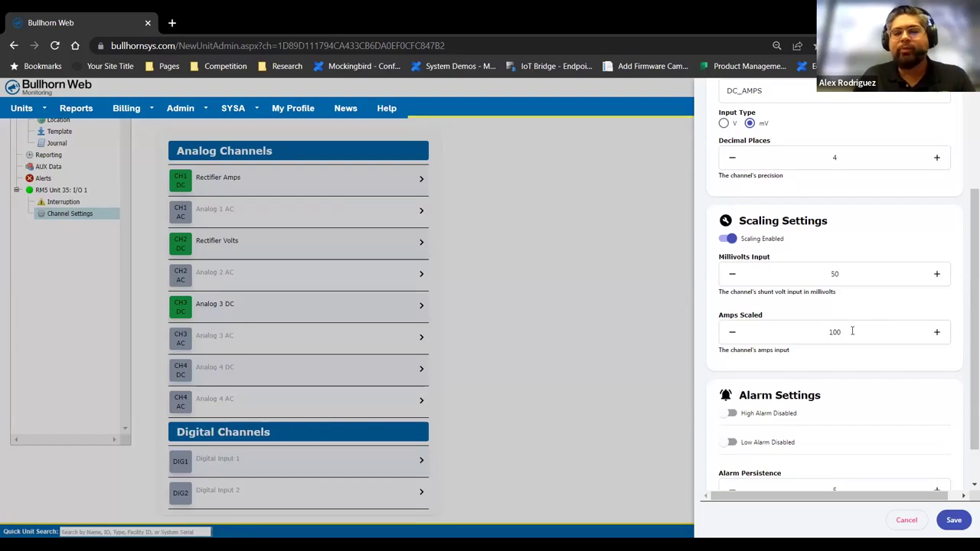
{"action": "scroll", "coordinate": [853, 329], "scroll_direction": "down", "scroll_amount": 1}
{"action": "scroll", "coordinate": [850, 331], "scroll_direction": "up", "scroll_amount": 1}
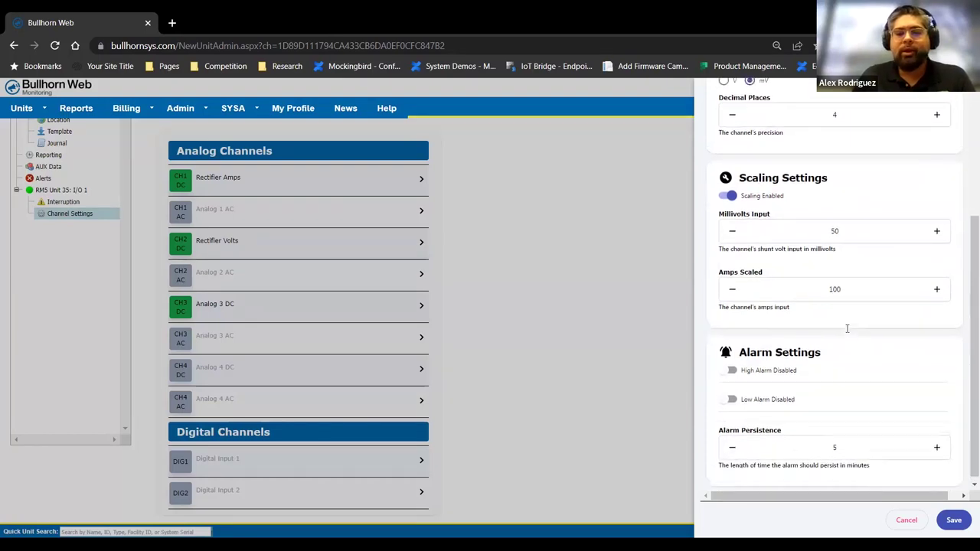
{"action": "scroll", "coordinate": [846, 331], "scroll_direction": "down", "scroll_amount": 1}
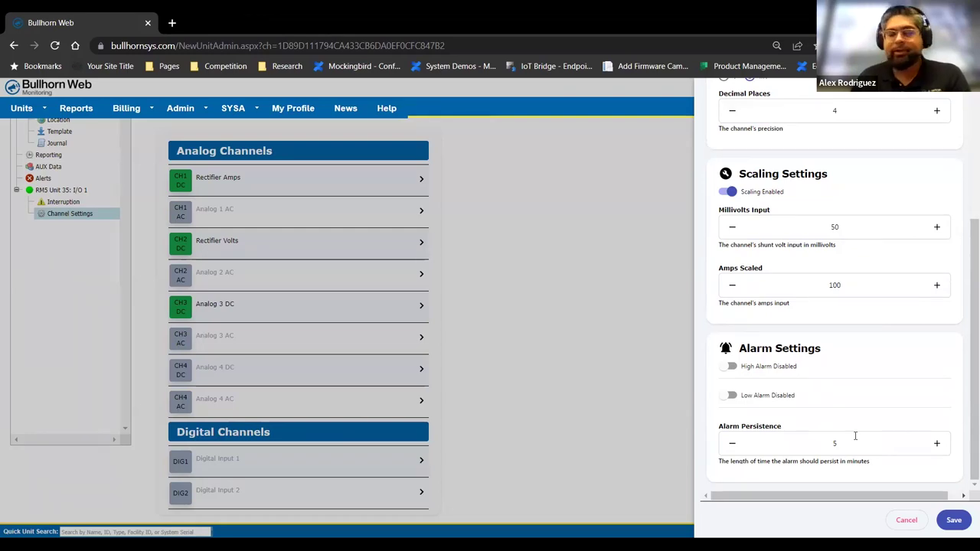
{"action": "scroll", "coordinate": [859, 418], "scroll_direction": "up", "scroll_amount": 2}
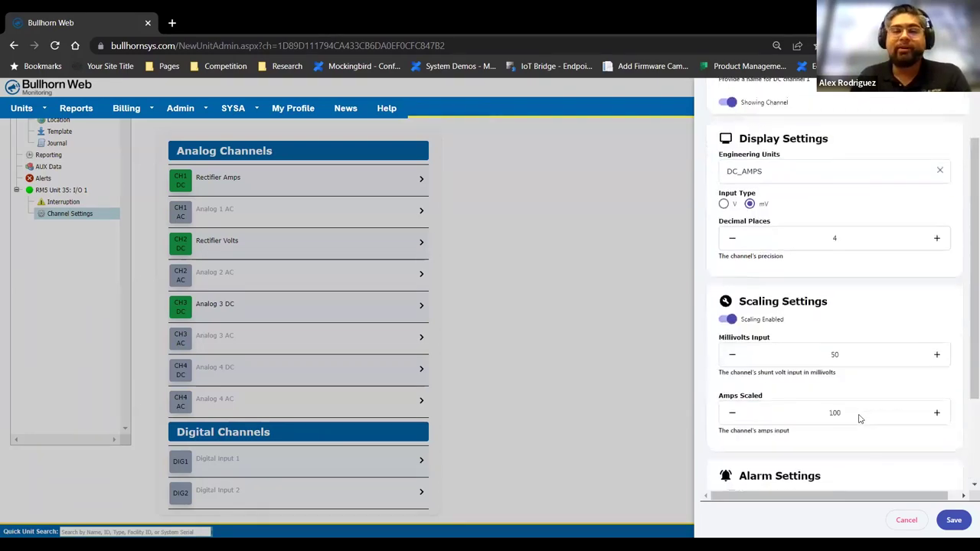
{"action": "scroll", "coordinate": [859, 418], "scroll_direction": "up", "scroll_amount": 2}
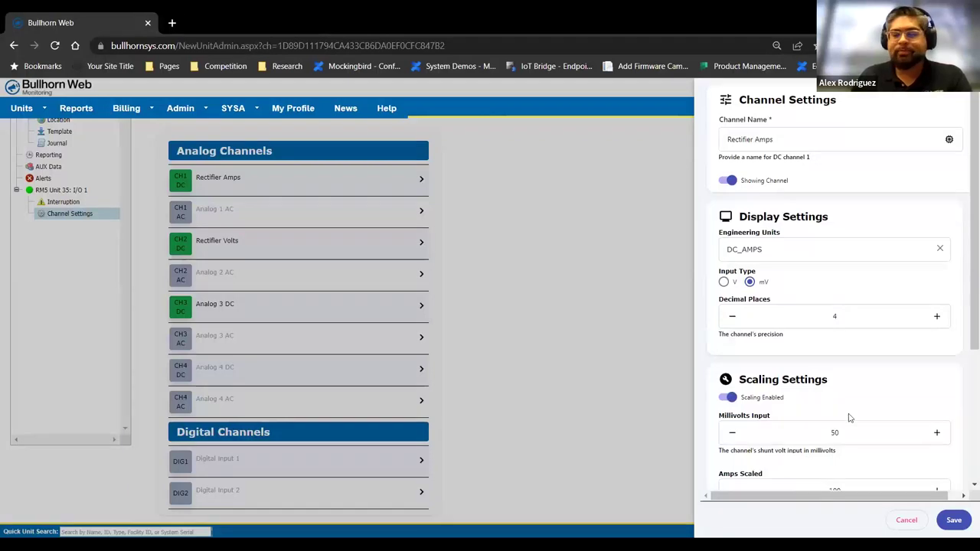
{"action": "left_click", "coordinate": [904, 524]}
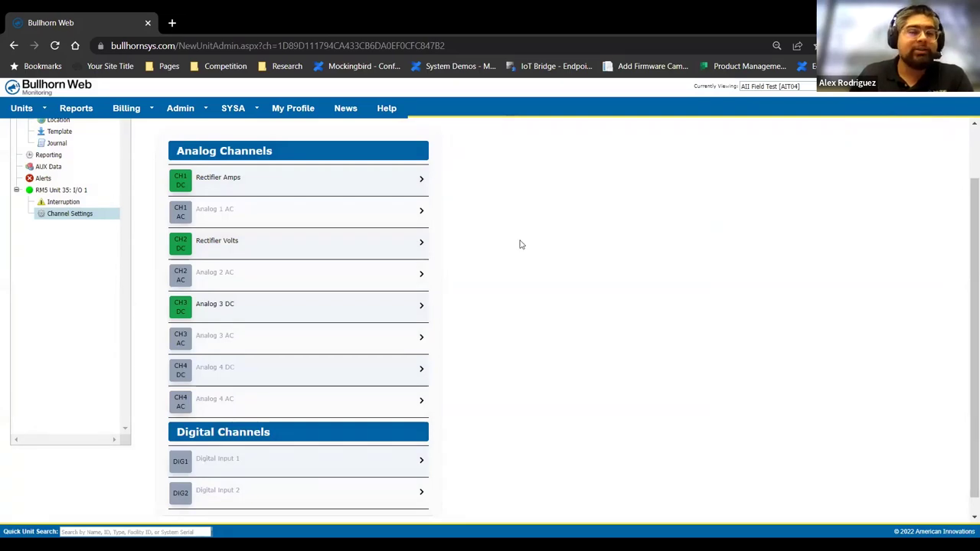
Hide the Analog 3 DC channel again and view the Rectifier Amps channel settings without saving.
{"action": "left_click", "coordinate": [181, 307]}
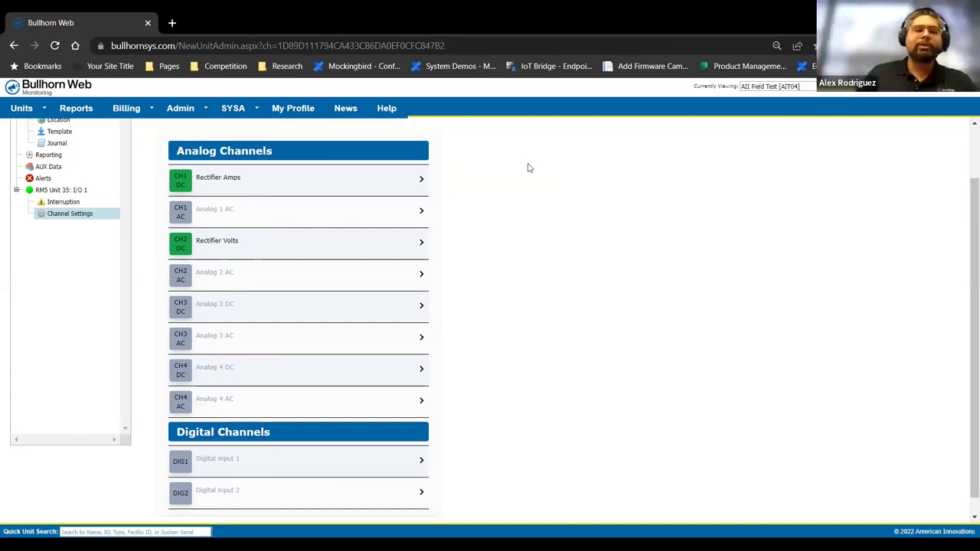
{"action": "scroll", "coordinate": [122, 228], "scroll_direction": "up", "scroll_amount": 2}
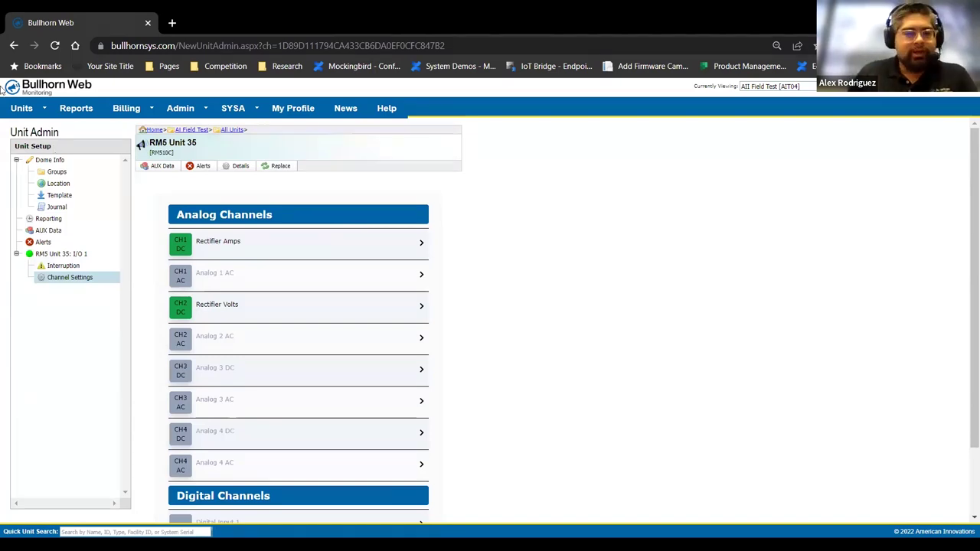
{"action": "left_click", "coordinate": [231, 247]}
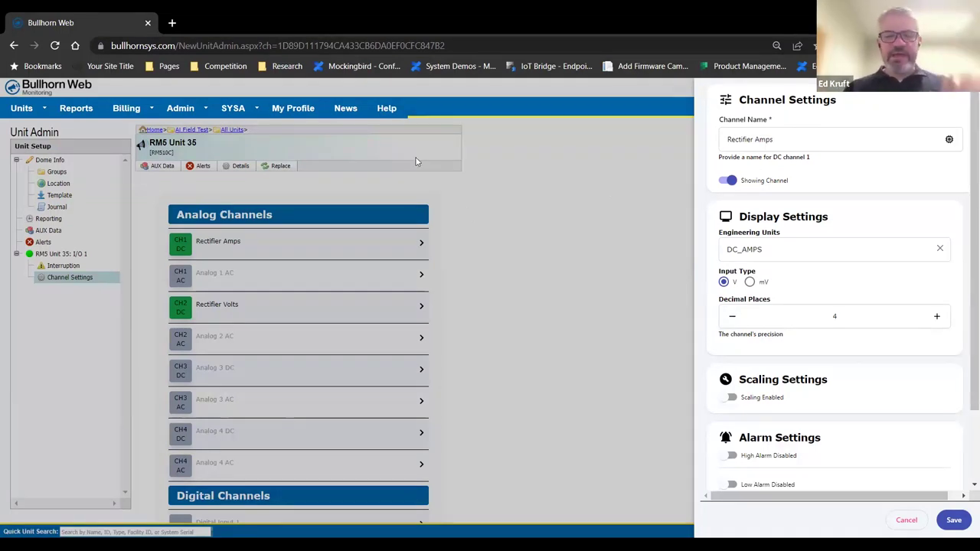
{"action": "left_click", "coordinate": [467, 211]}
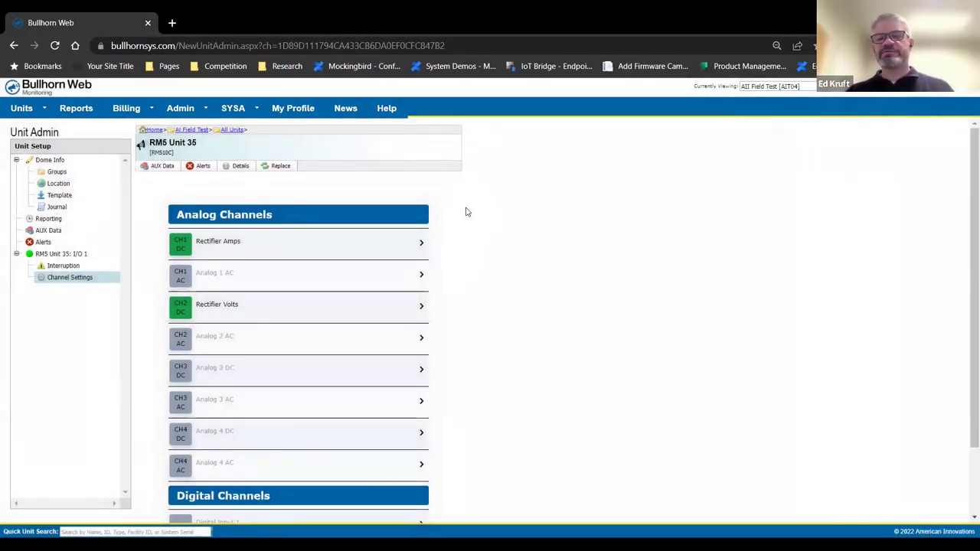